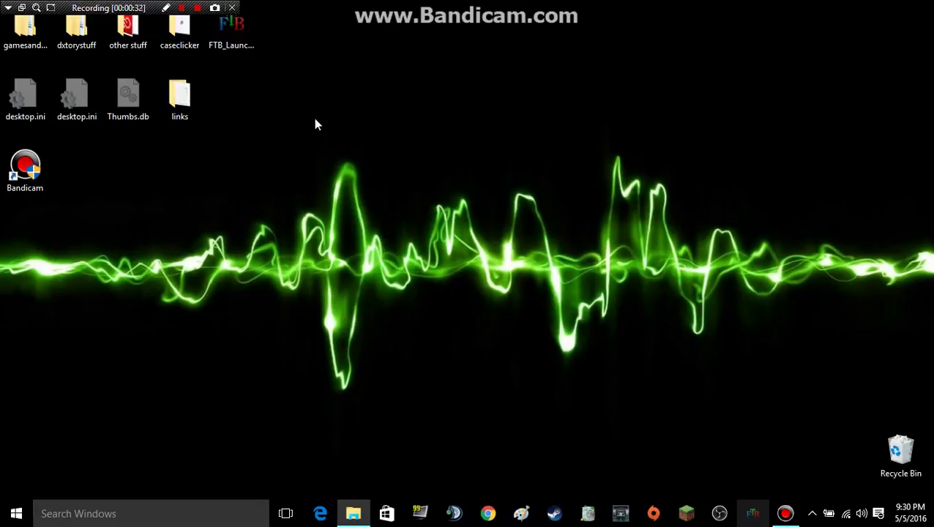
# Step: Open the gamesandprograms folder from the desktop and nudge its window up and left
pyautogui.click(26, 29)
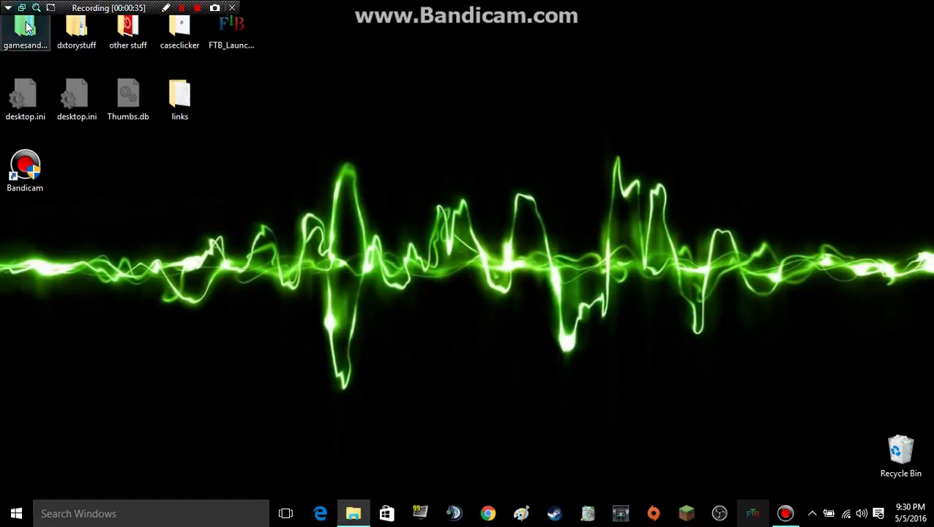
pyautogui.doubleClick(27, 30)
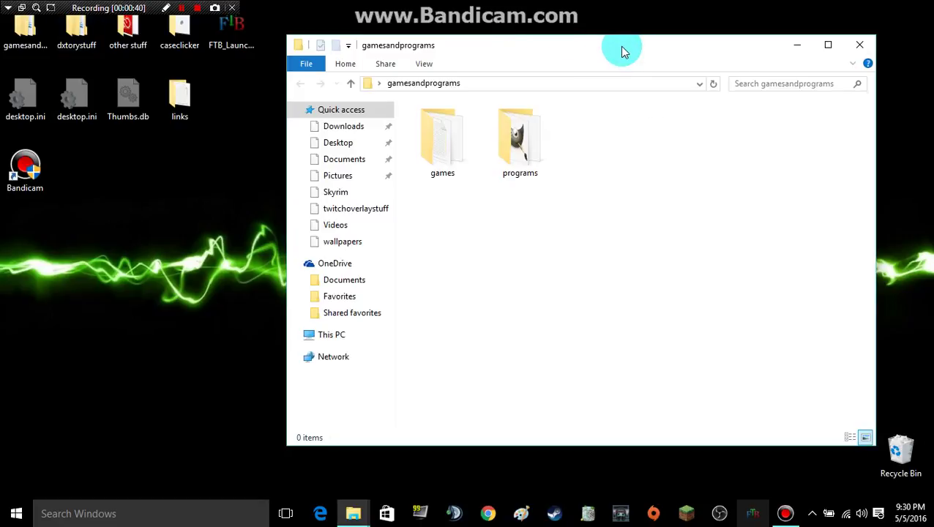
pyautogui.moveTo(619, 46); pyautogui.dragTo(608, 31)
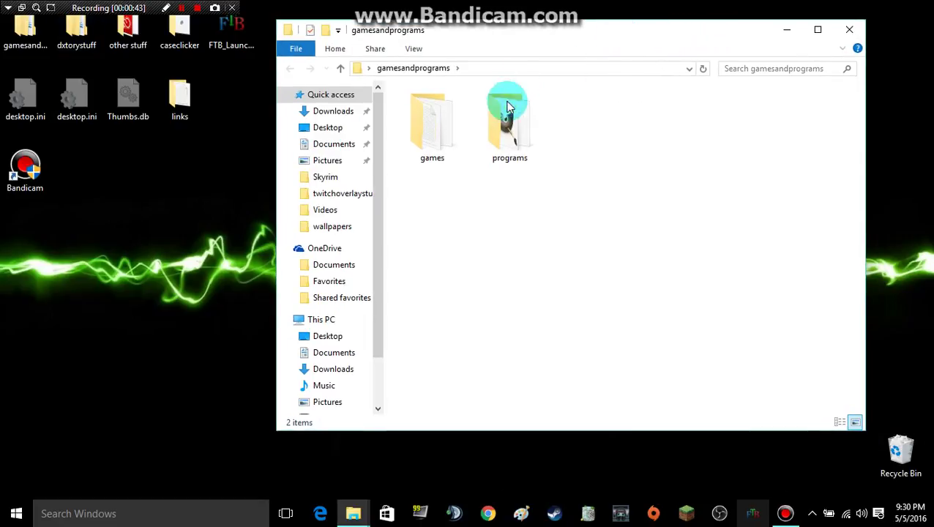
# Step: Launch the Iron Snout shortcut from the games folder and close that folder window
pyautogui.doubleClick(442, 133)
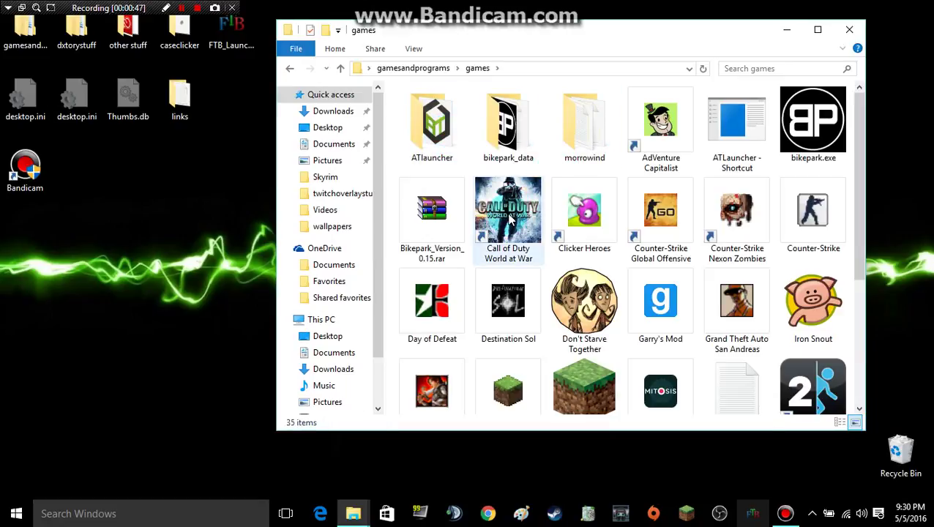
pyautogui.scroll(-3, 812, 212)
pyautogui.scroll(-3, 854, 192)
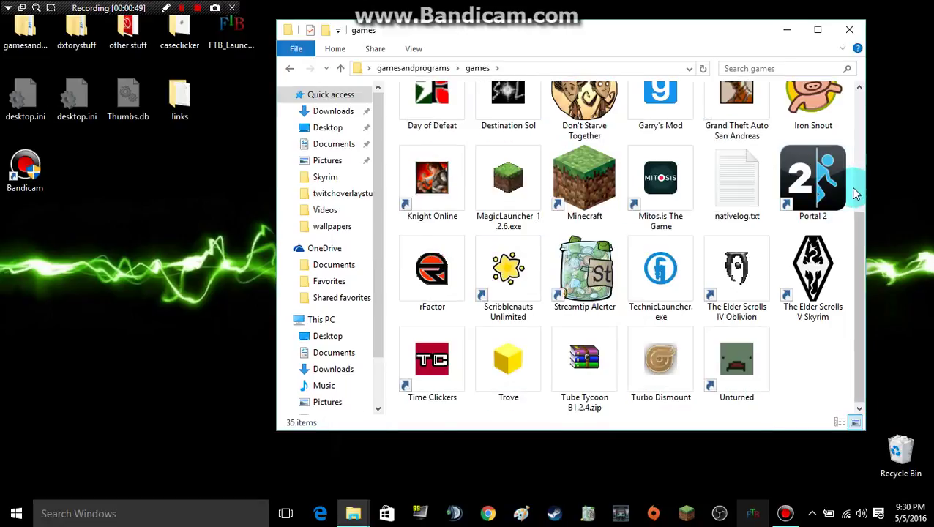
pyautogui.scroll(5, 855, 192)
pyautogui.scroll(-5, 855, 192)
pyautogui.scroll(5, 855, 192)
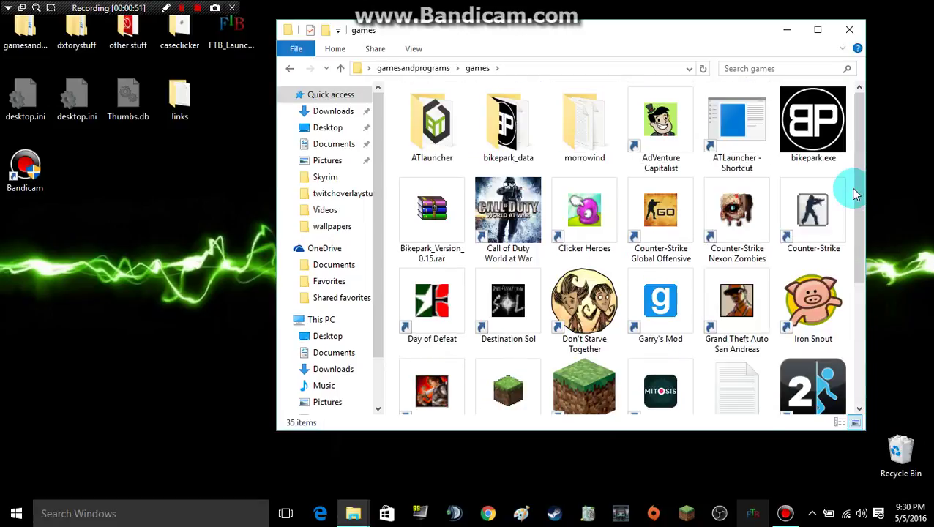
pyautogui.scroll(-5, 855, 191)
pyautogui.scroll(5, 854, 192)
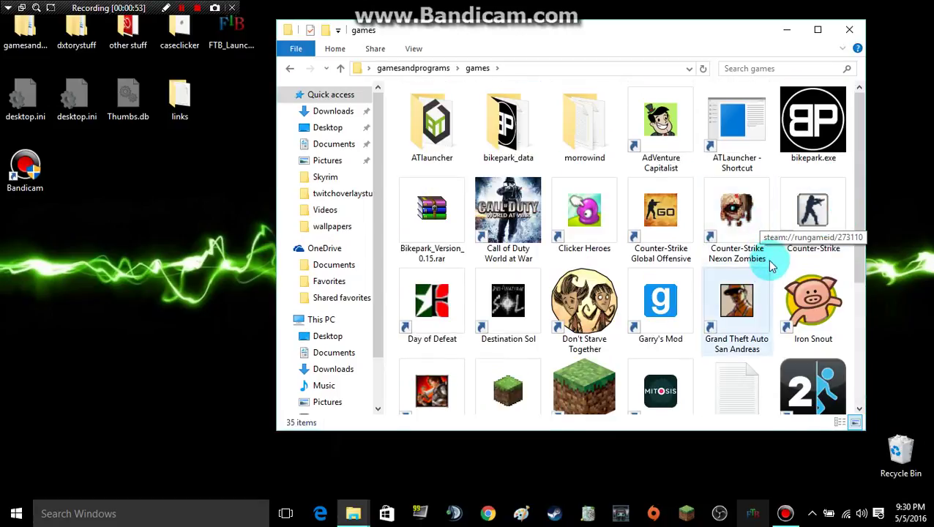
pyautogui.scroll(-5, 772, 265)
pyautogui.scroll(5, 772, 265)
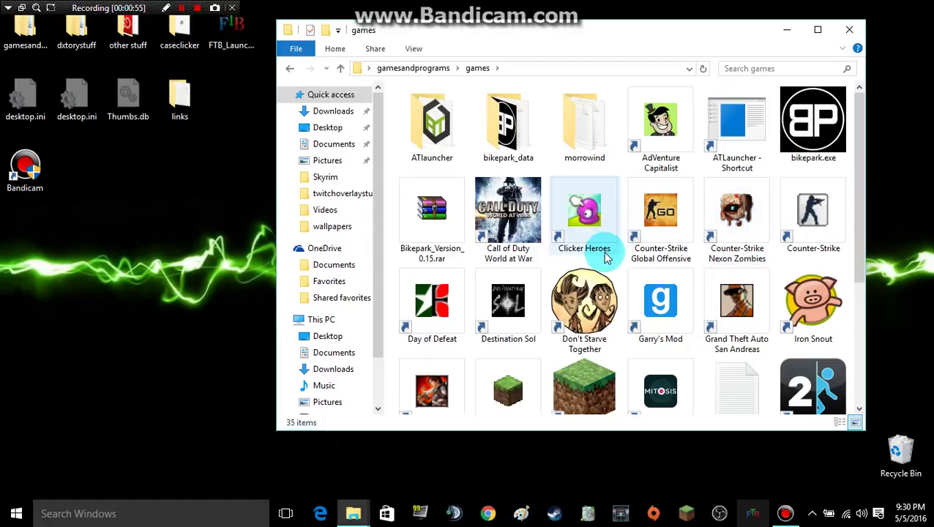
pyautogui.scroll(-3, 439, 307)
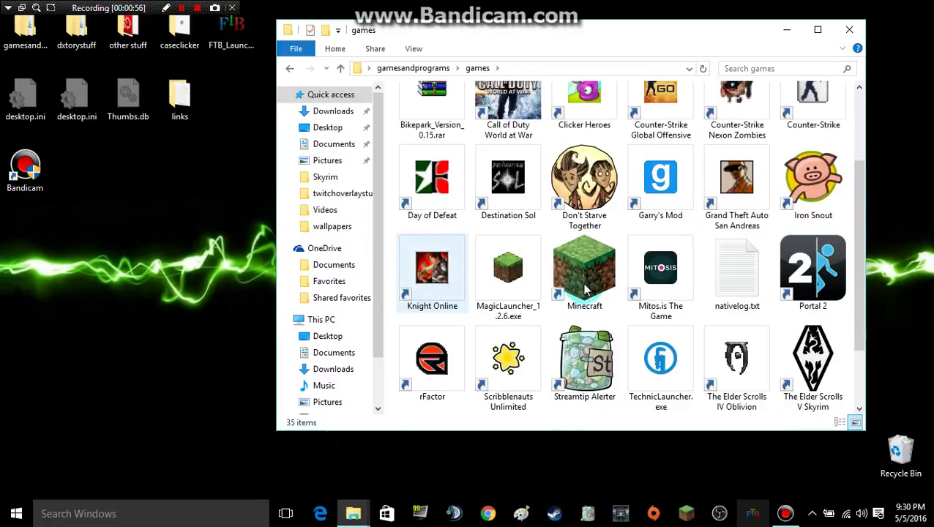
pyautogui.scroll(-3, 574, 291)
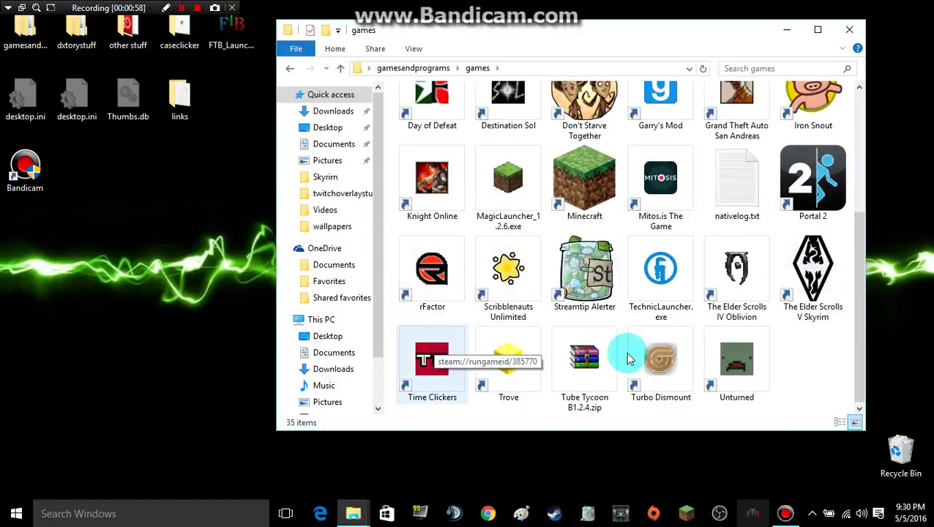
pyautogui.scroll(5, 805, 293)
pyautogui.click(809, 303)
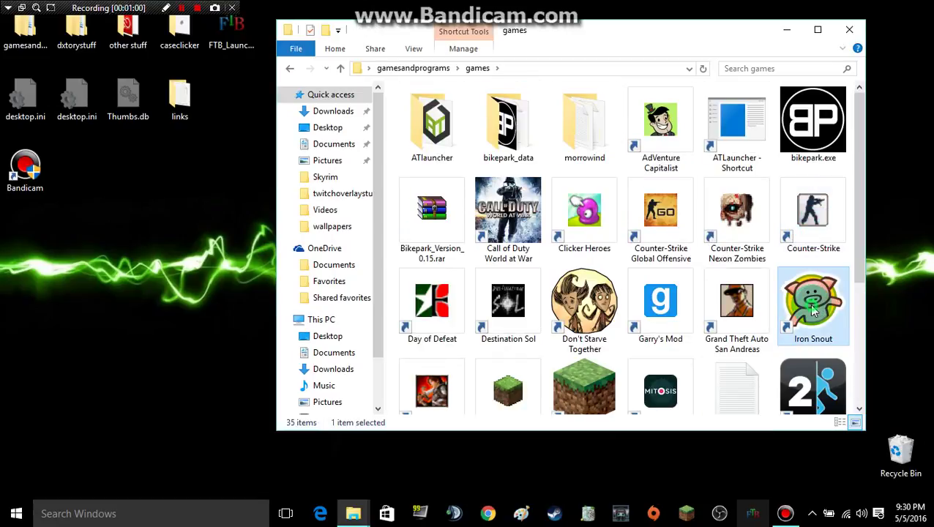
pyautogui.click(848, 30)
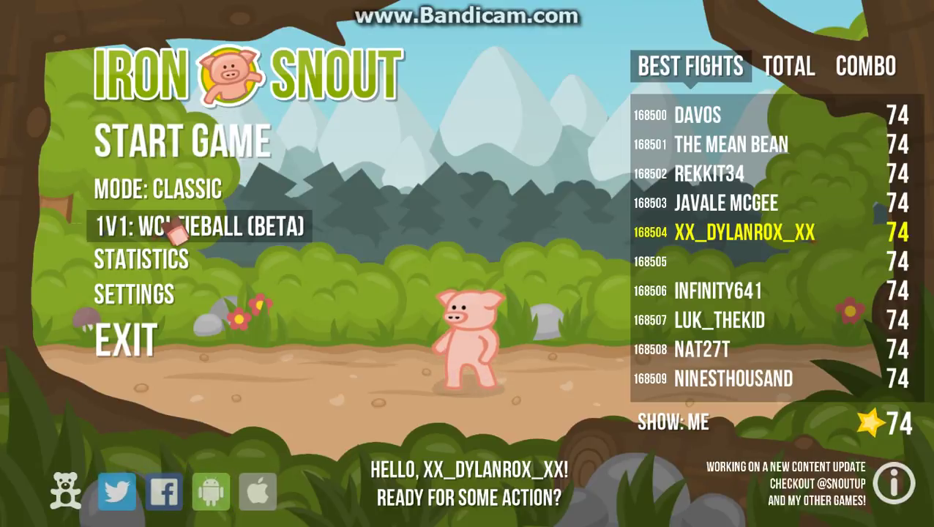
# Step: View Iron Snout's SETTINGS menu, then go BACK and EXIT the game to the desktop
pyautogui.click(132, 292)
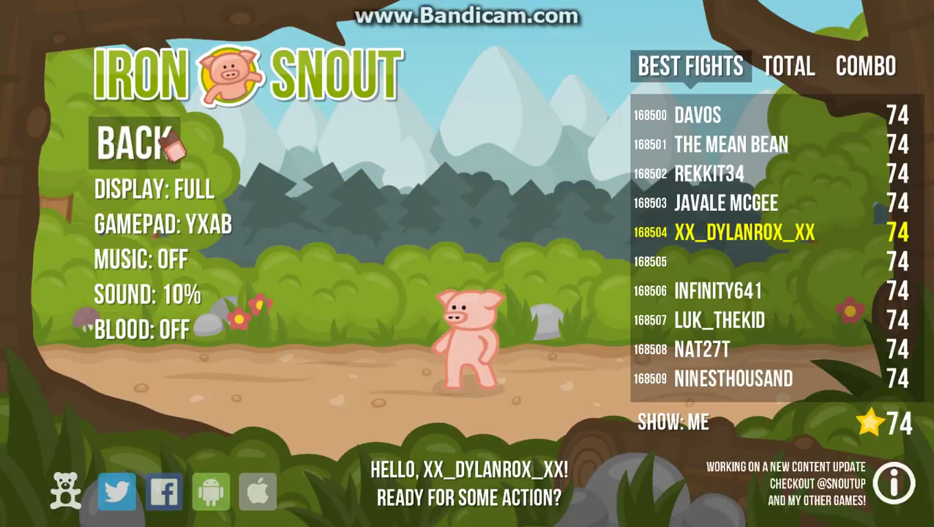
pyautogui.click(174, 147)
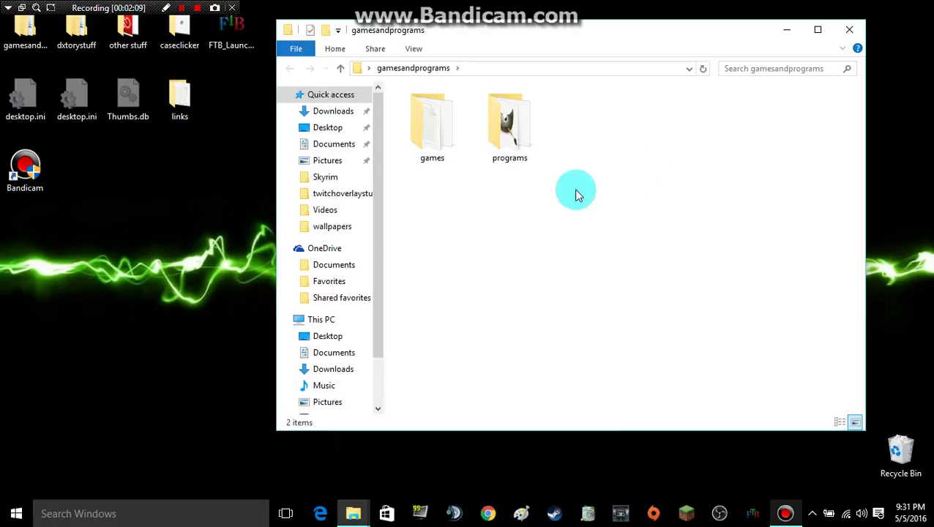
pyautogui.click(445, 122)
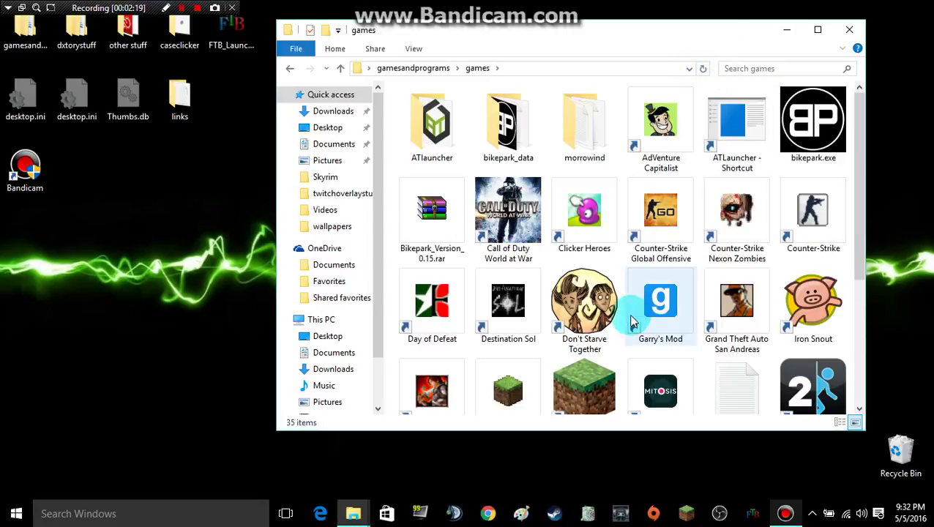
pyautogui.click(584, 219)
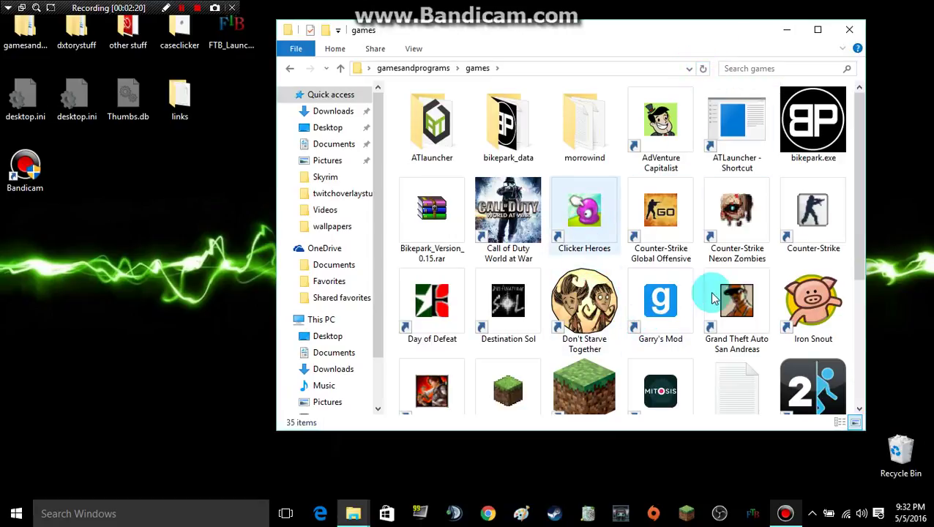
pyautogui.click(620, 193)
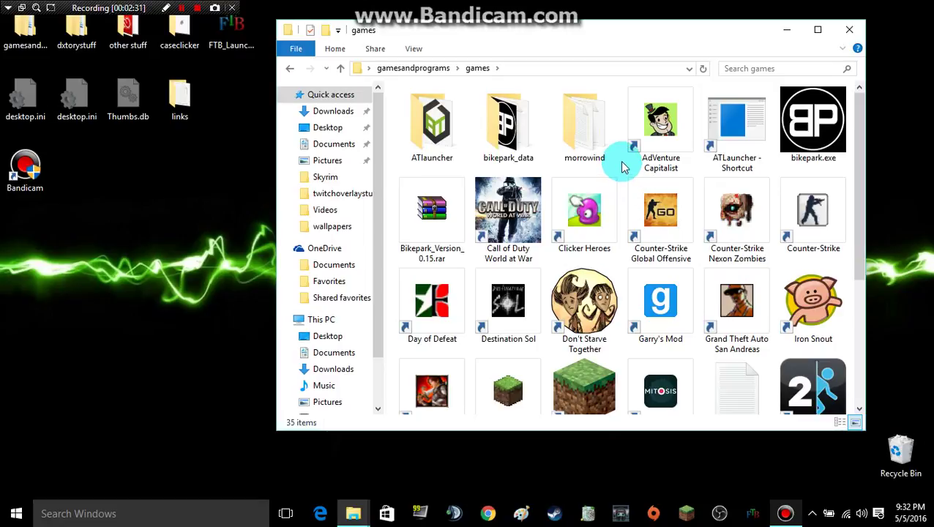
pyautogui.scroll(-3, 625, 212)
pyautogui.scroll(-2, 628, 242)
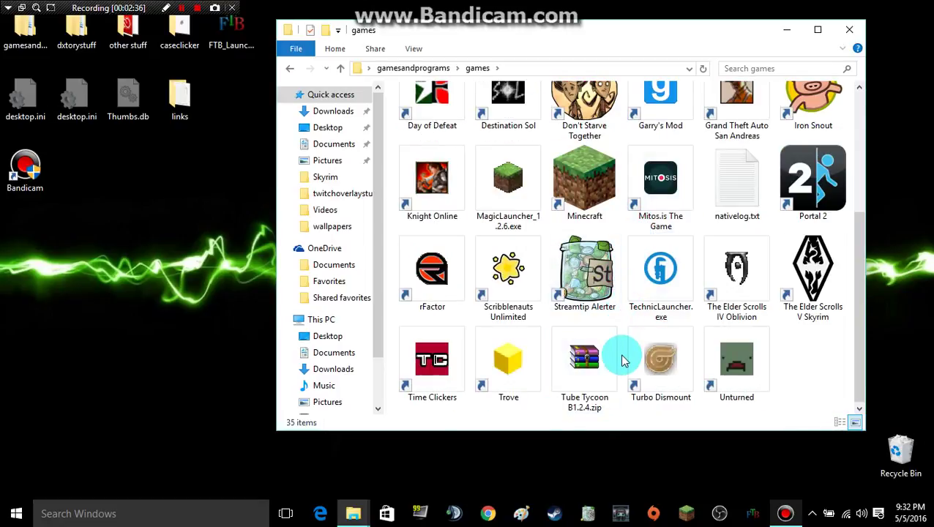
pyautogui.scroll(5, 626, 362)
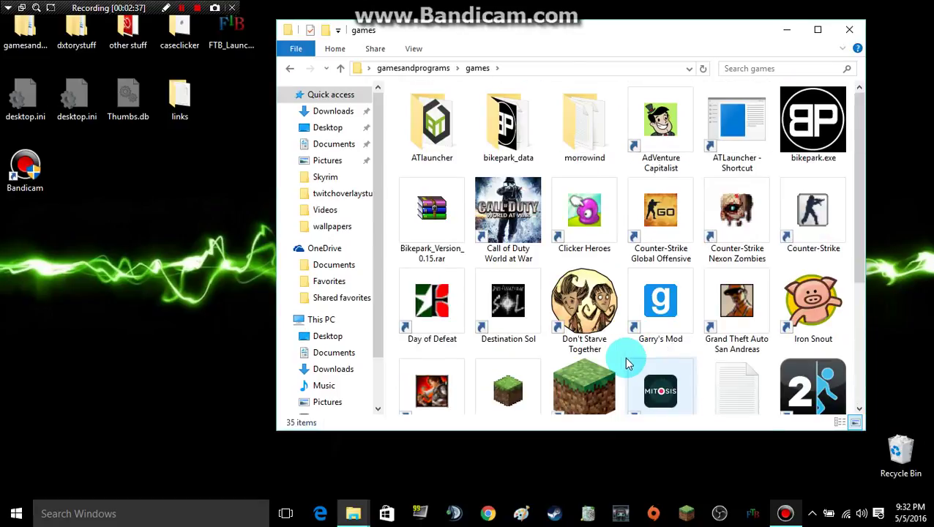
pyautogui.scroll(-5, 628, 357)
pyautogui.scroll(5, 628, 356)
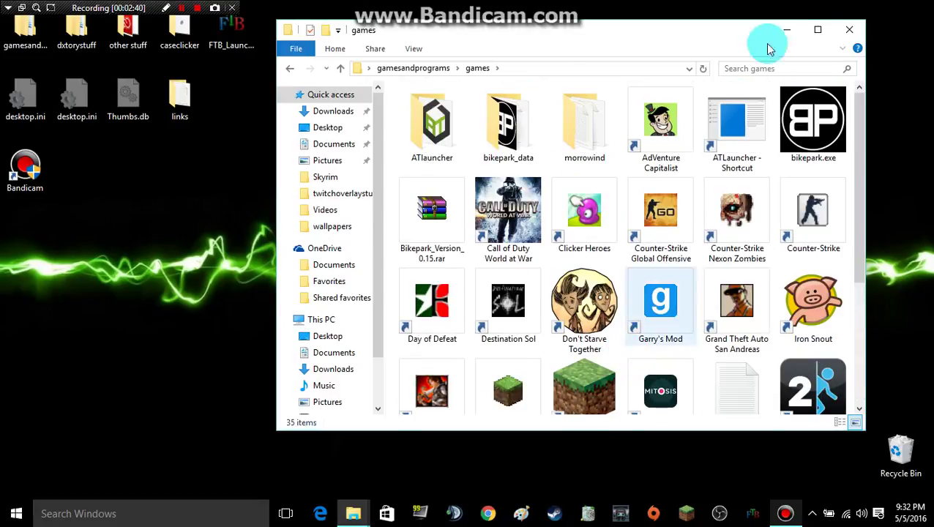
pyautogui.click(848, 29)
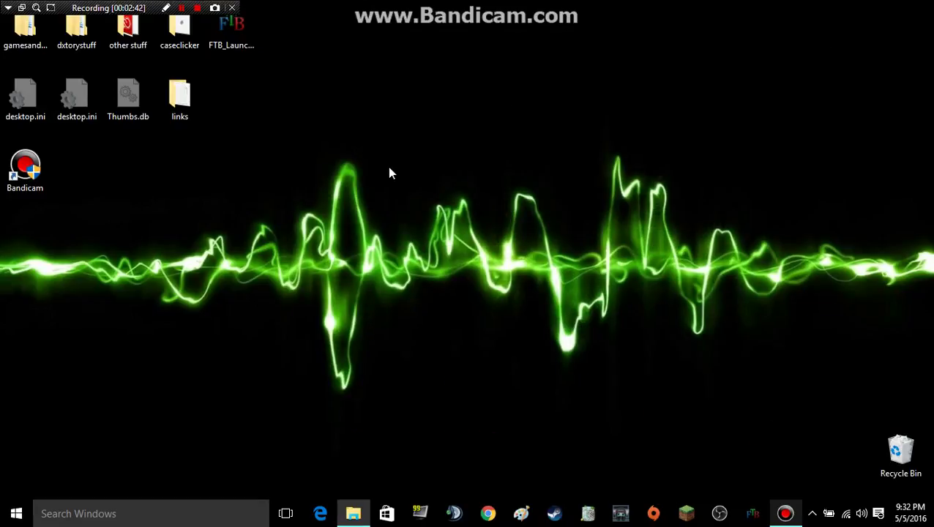